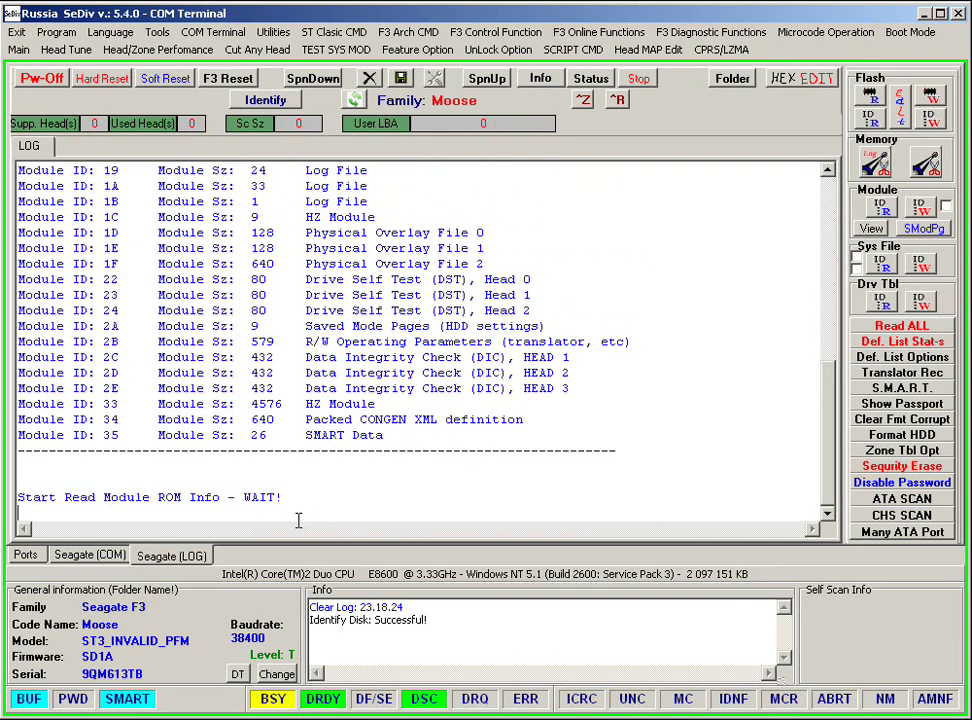
# Step: Check the drive's model entry in the general information by opening the fields for editing and closing them without changes
pyautogui.click(277, 675)
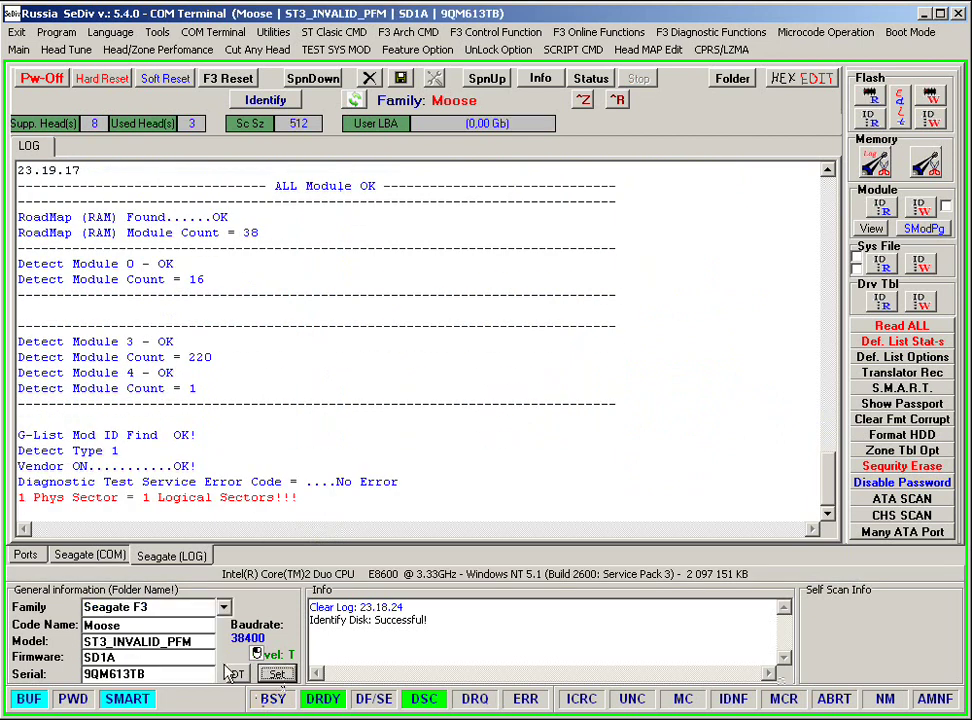
pyautogui.moveTo(192, 641); pyautogui.dragTo(90, 641)
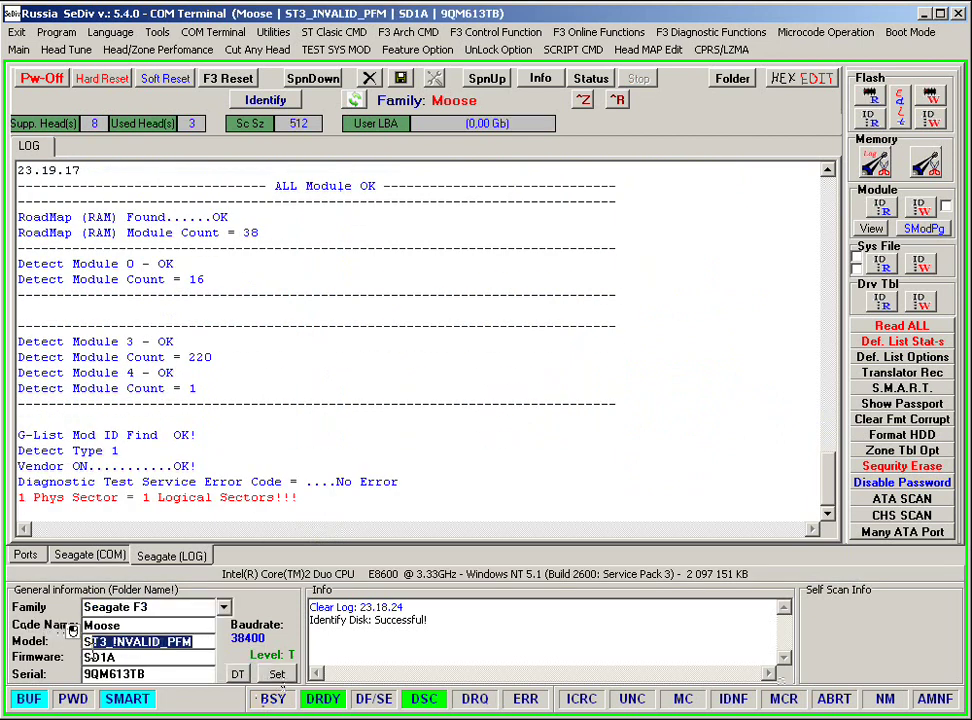
pyautogui.click(277, 674)
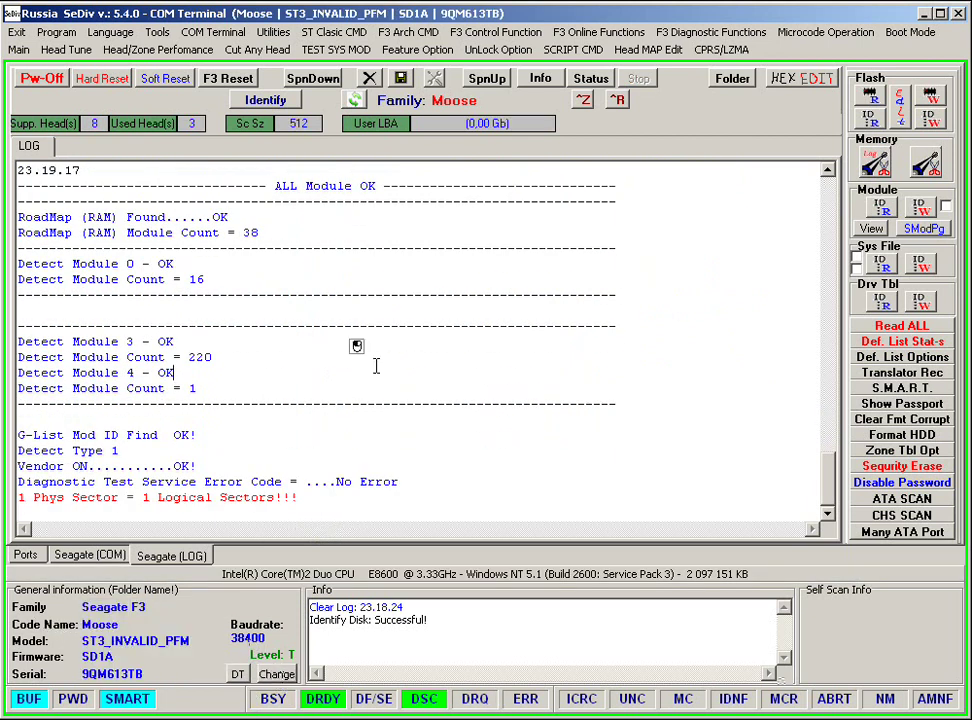
# Step: Read the drive's flash with the ATA (Hdd Ready) option and load FLASH.bin from the FLASH folder into Model Table Edit
pyautogui.click(873, 97)
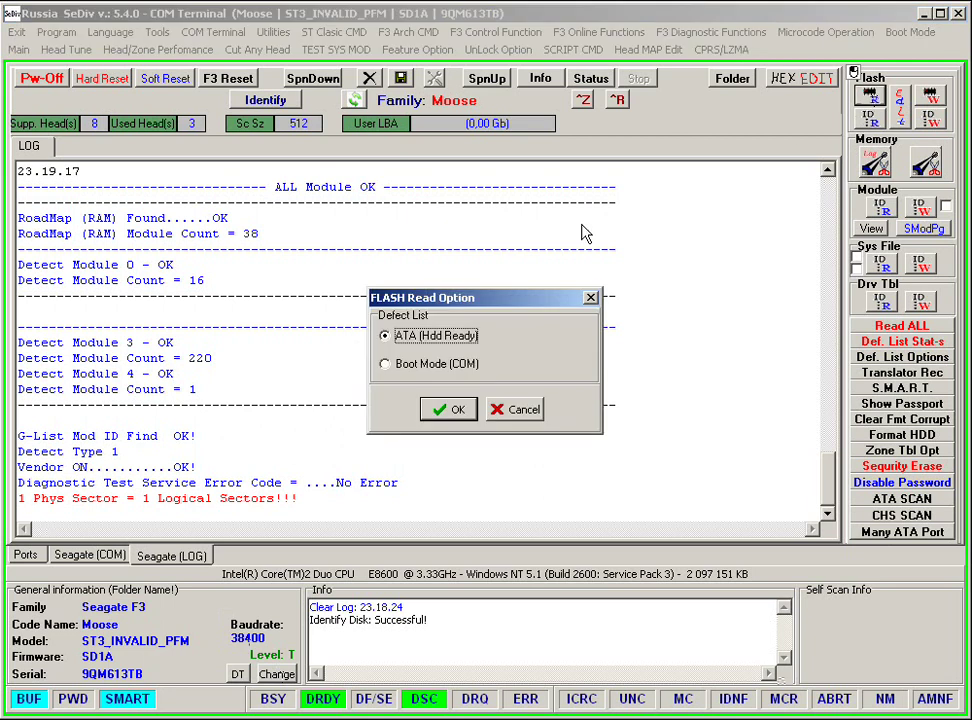
pyautogui.click(453, 409)
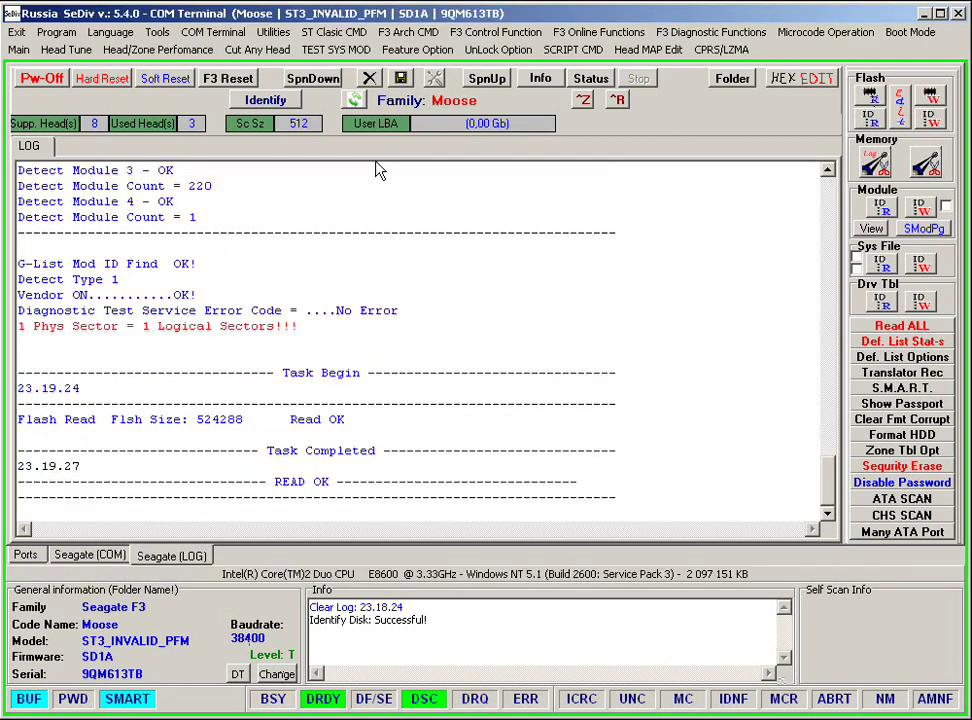
pyautogui.click(262, 50)
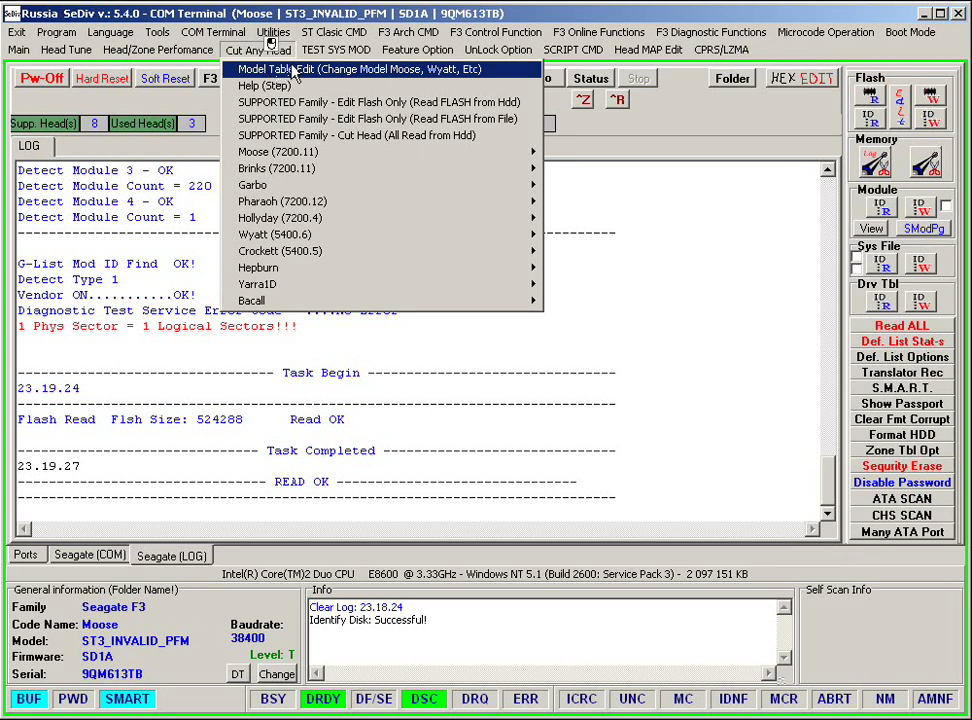
pyautogui.moveTo(18, 49)
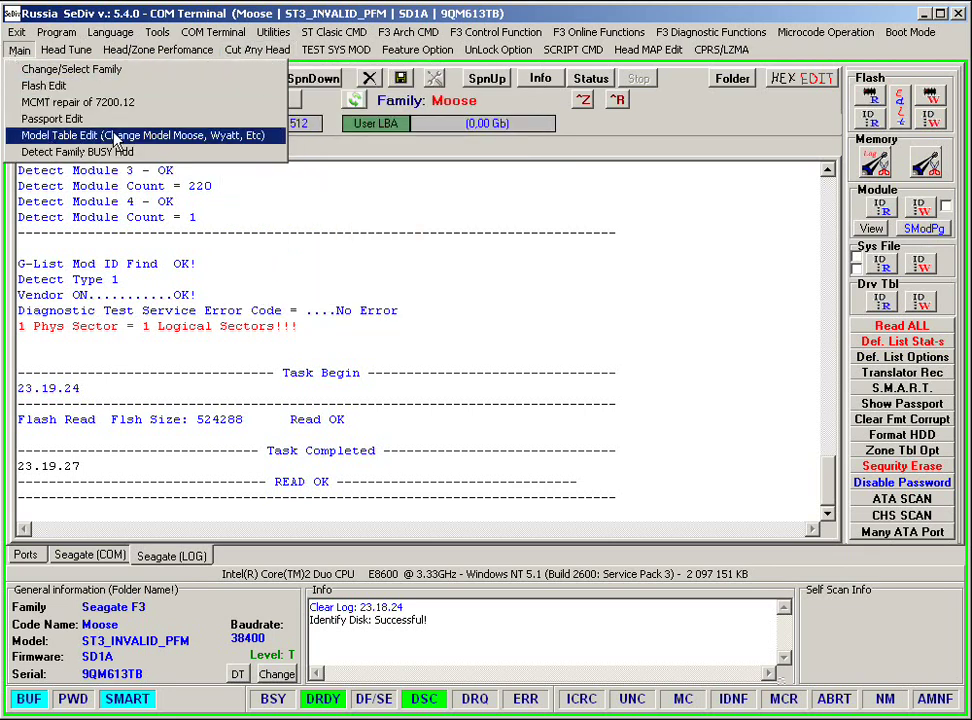
pyautogui.moveTo(262, 50)
pyautogui.click(297, 80)
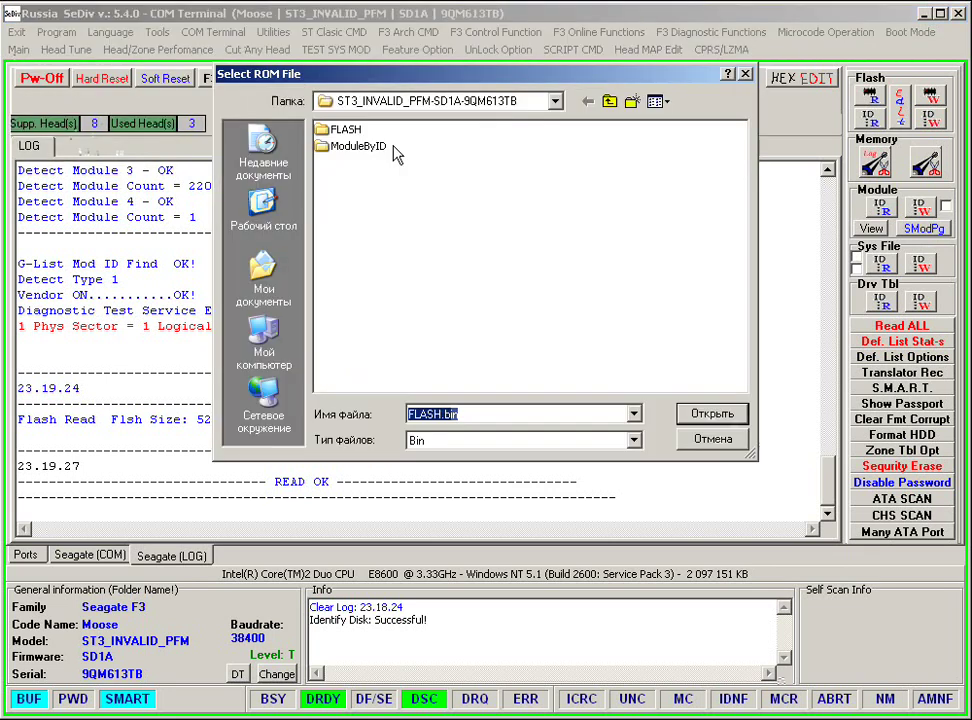
pyautogui.doubleClick(340, 130)
pyautogui.click(340, 130)
pyautogui.doubleClick(340, 131)
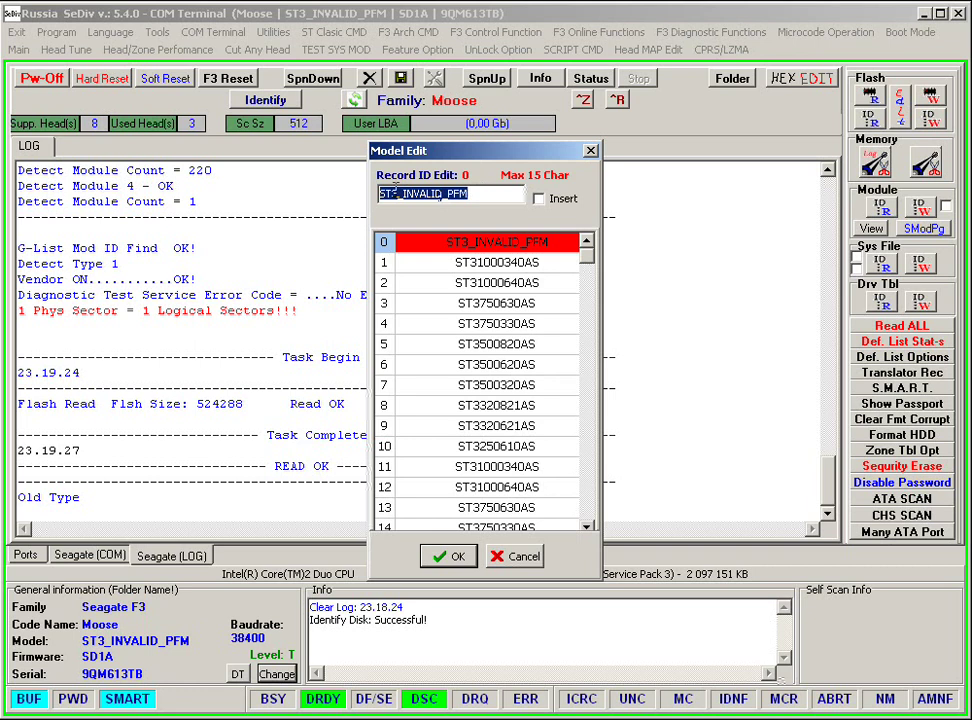
# Step: Change the model name of record 0 to ST3320630AS and save the patched flash file
pyautogui.moveTo(398, 193); pyautogui.dragTo(549, 245)
pyautogui.write('320')
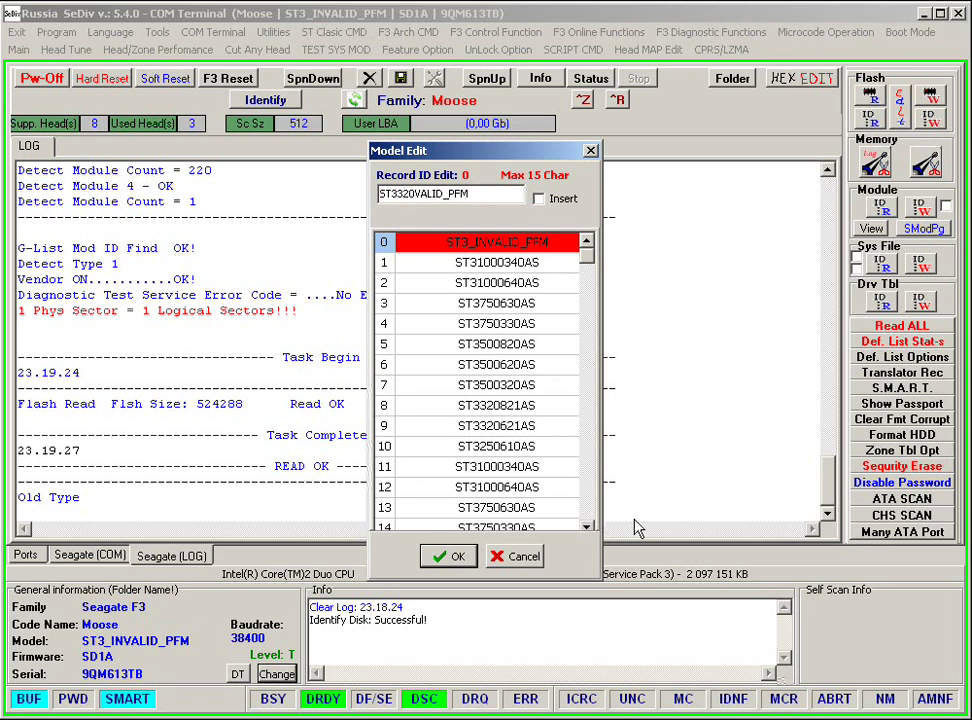
pyautogui.press('Left')
pyautogui.press('Left')
pyautogui.press('Right')
pyautogui.press('Right')
pyautogui.write('630AS')
pyautogui.press('Delete')
pyautogui.press('Delete')
pyautogui.press('Delete')
pyautogui.press('Delete')
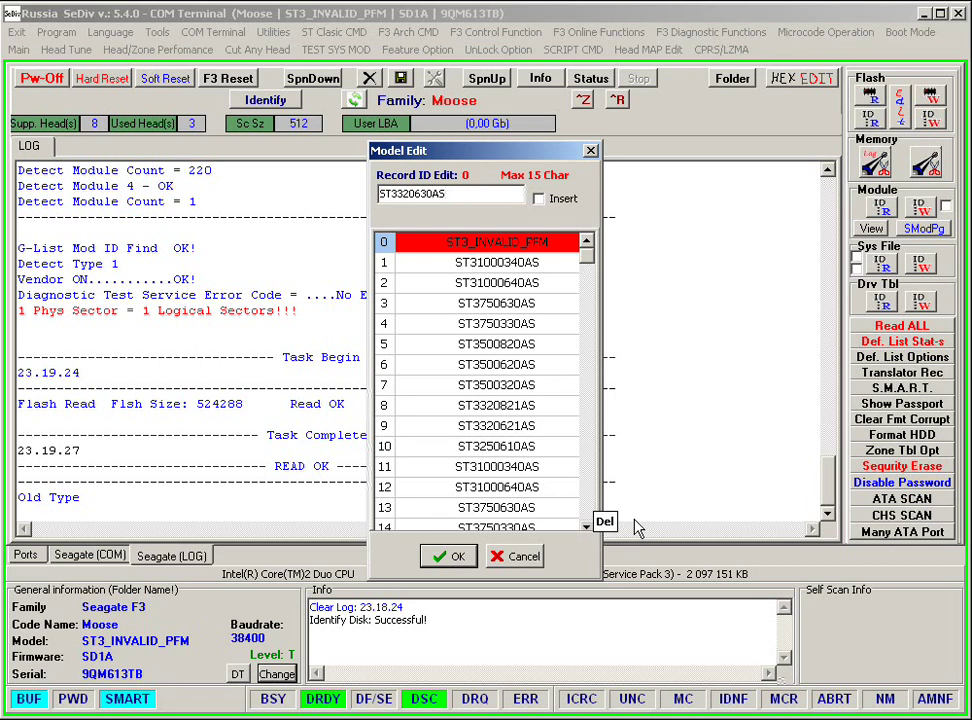
pyautogui.click(460, 565)
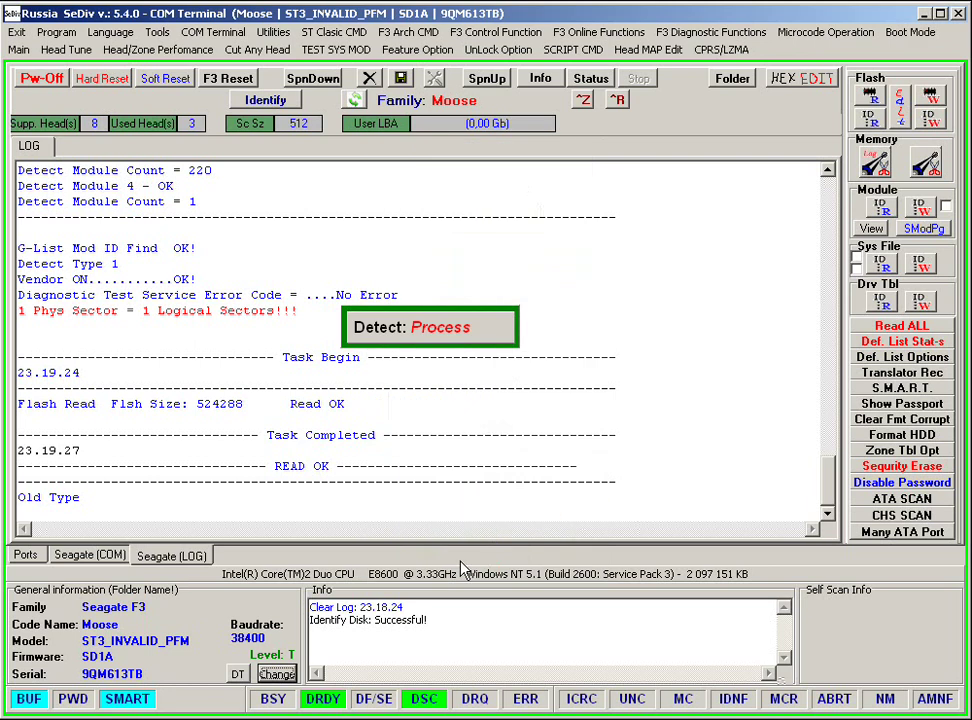
# Step: Write FLASH-ST3320630AS.bin to the drive's ROM in boot mode, power-cycling the drive to start the boot mode initialization
pyautogui.click(931, 100)
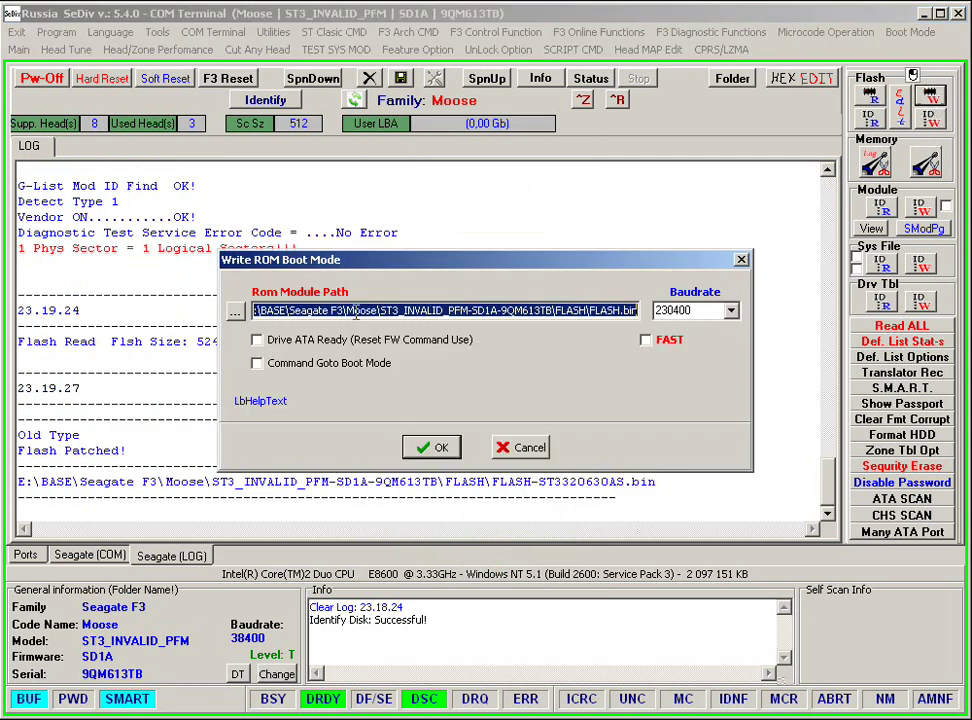
pyautogui.click(242, 312)
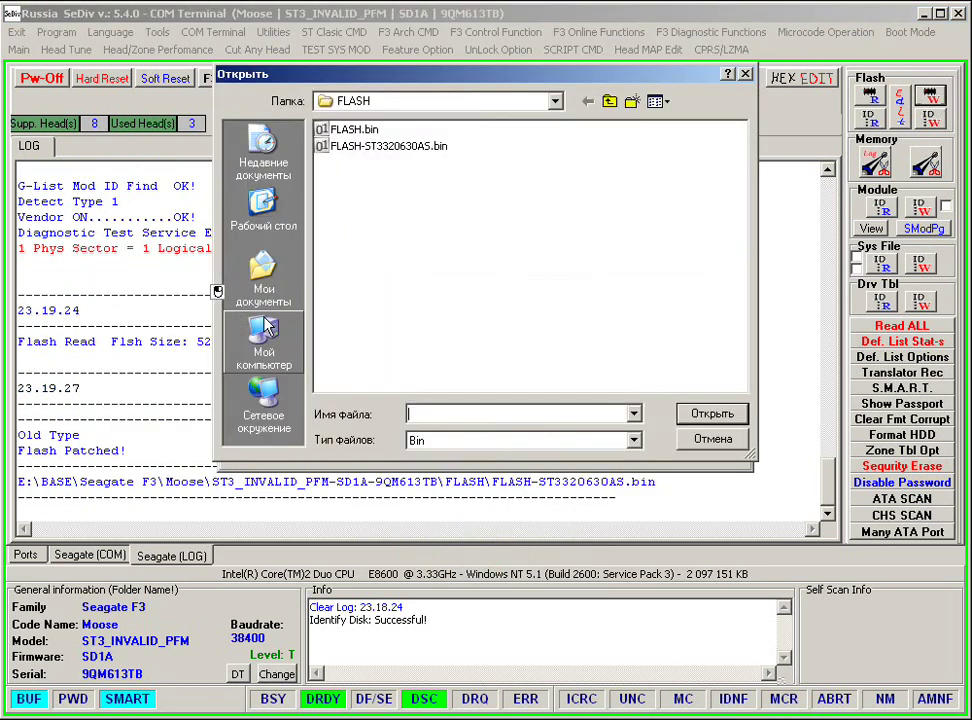
pyautogui.doubleClick(375, 146)
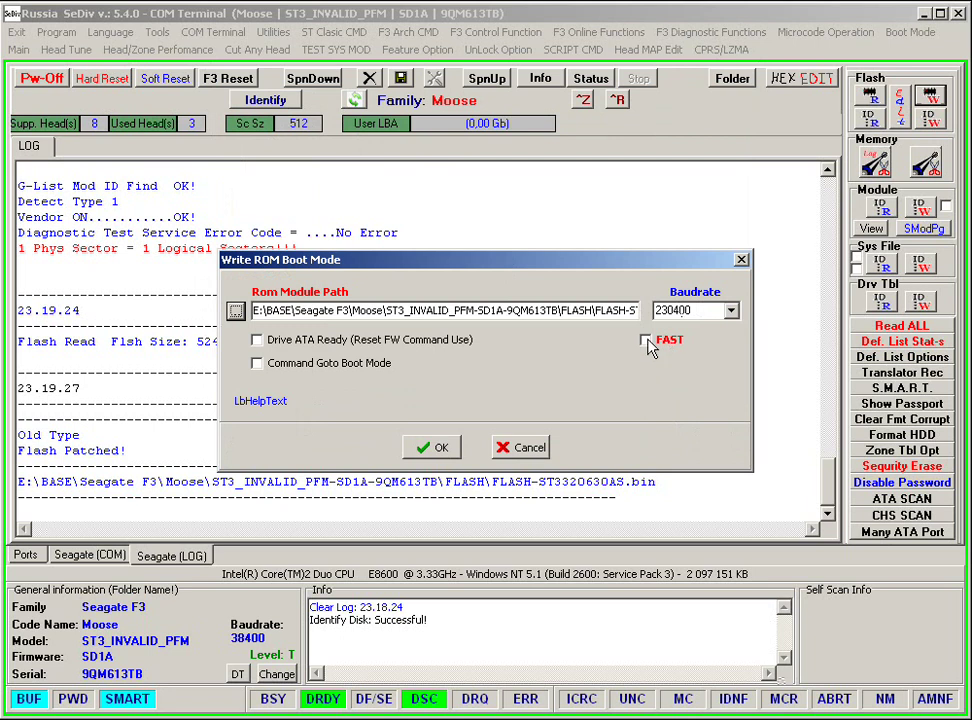
pyautogui.click(442, 449)
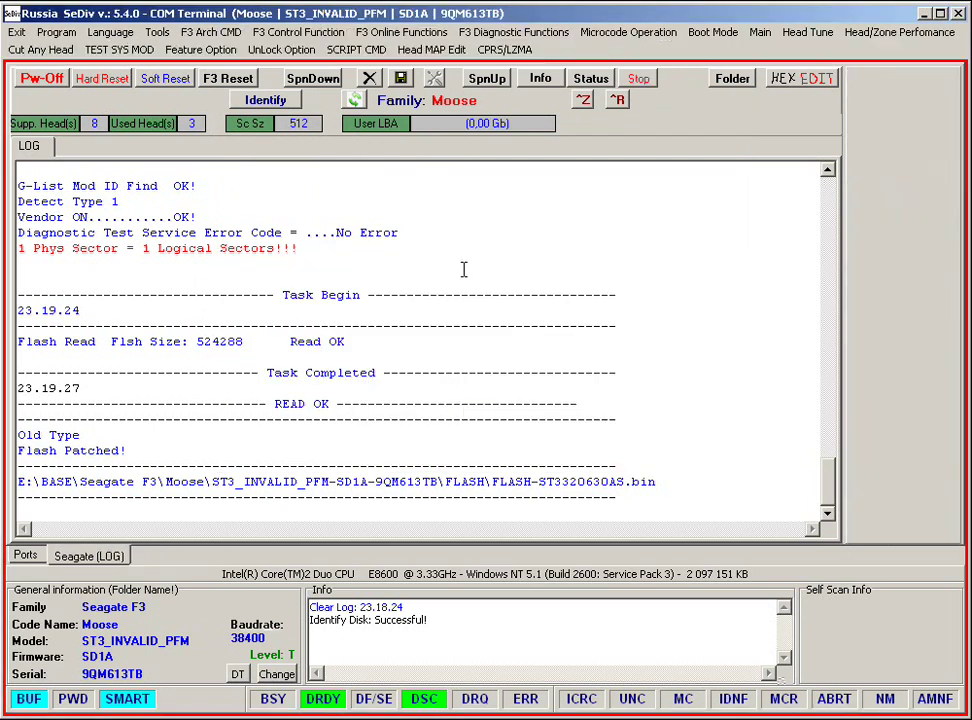
pyautogui.click(479, 450)
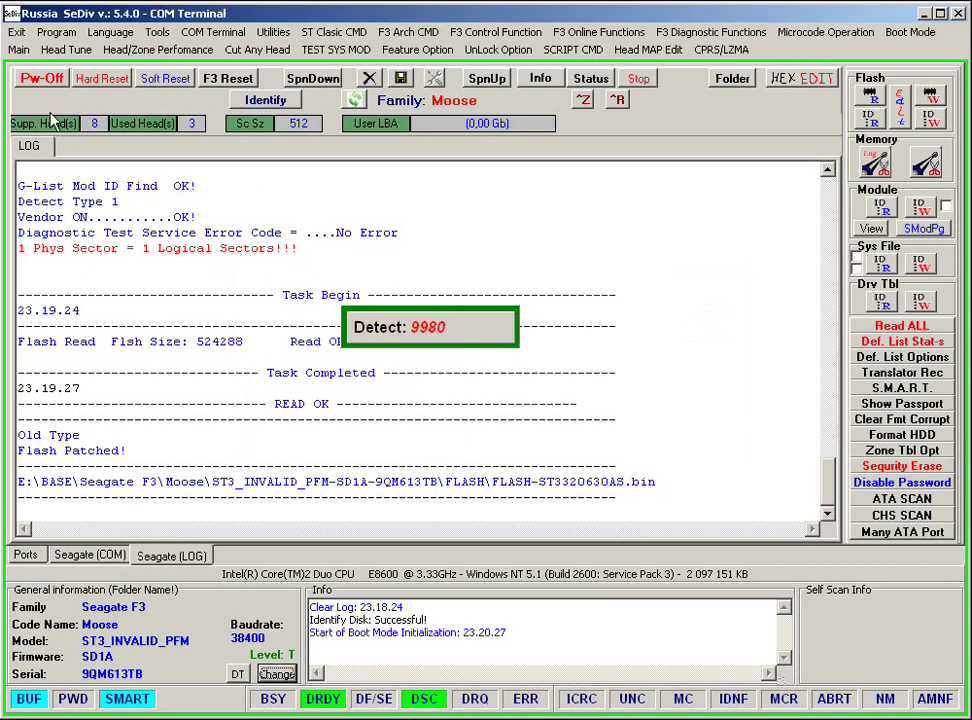
pyautogui.click(43, 82)
pyautogui.click(43, 79)
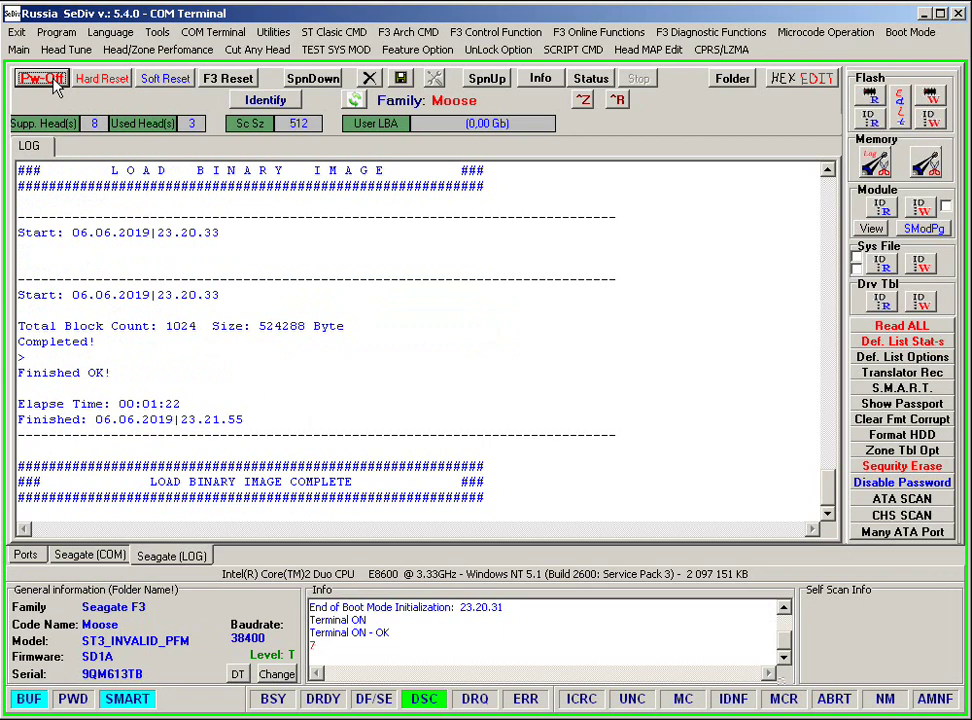
# Step: Power-cycle the drive and run Identify to reread its information
pyautogui.click(42, 79)
pyautogui.click(42, 79)
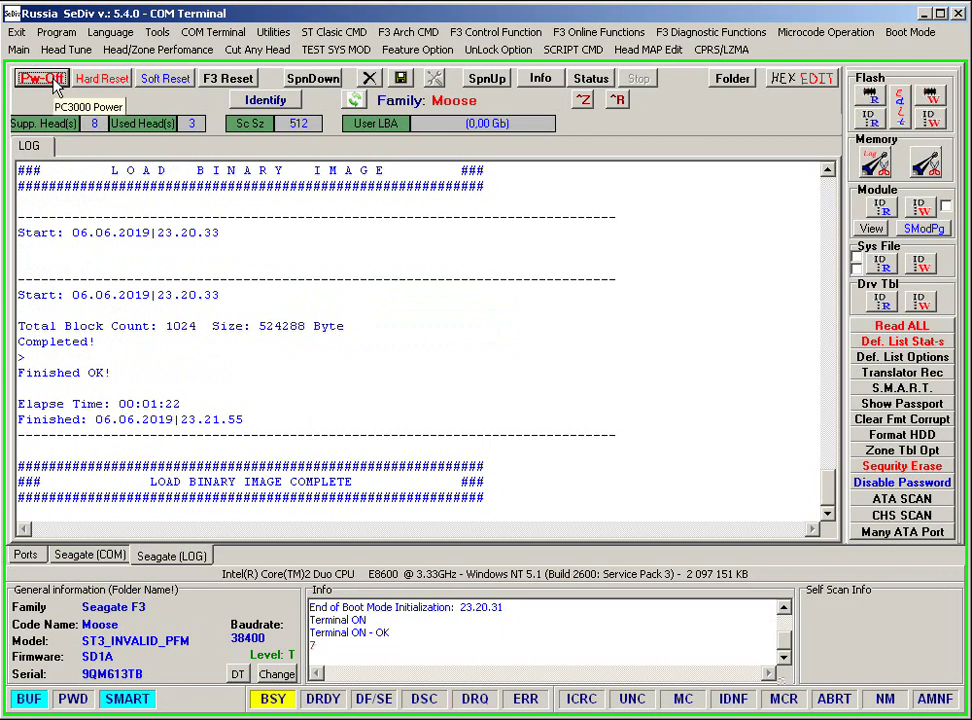
pyautogui.click(255, 102)
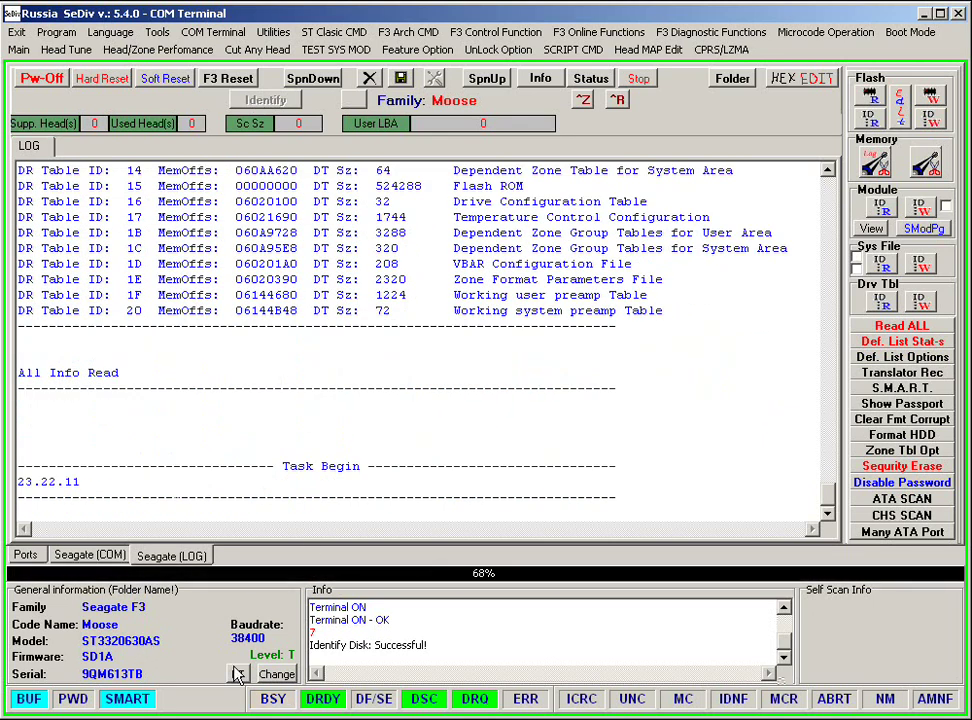
# Step: Verify the drive's new model name in the general information fields, leaving them unchanged
pyautogui.click(267, 676)
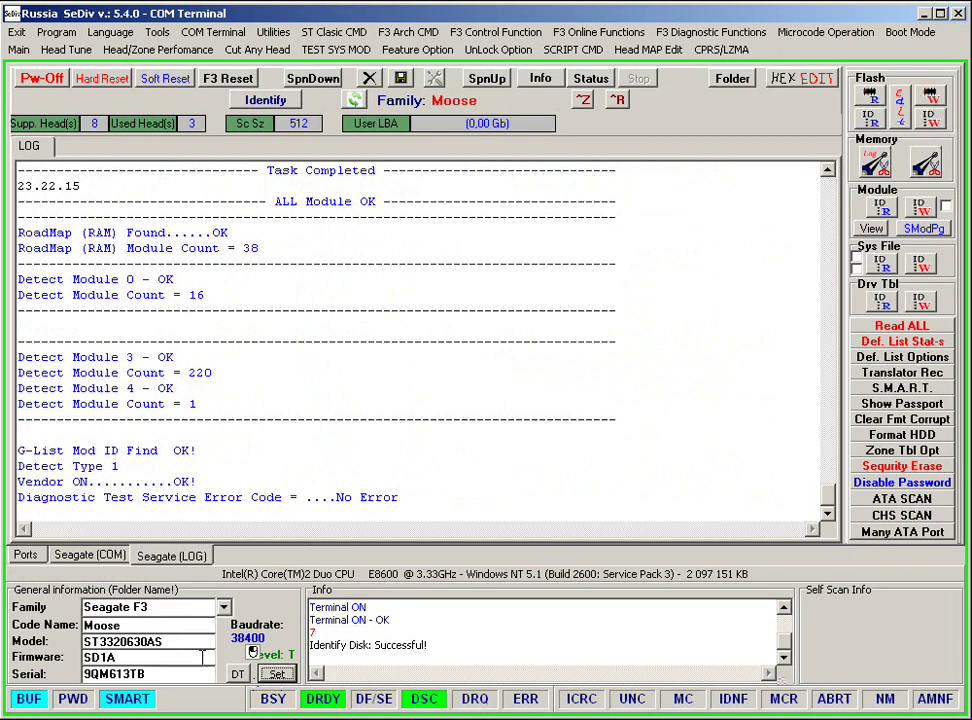
pyautogui.doubleClick(168, 641)
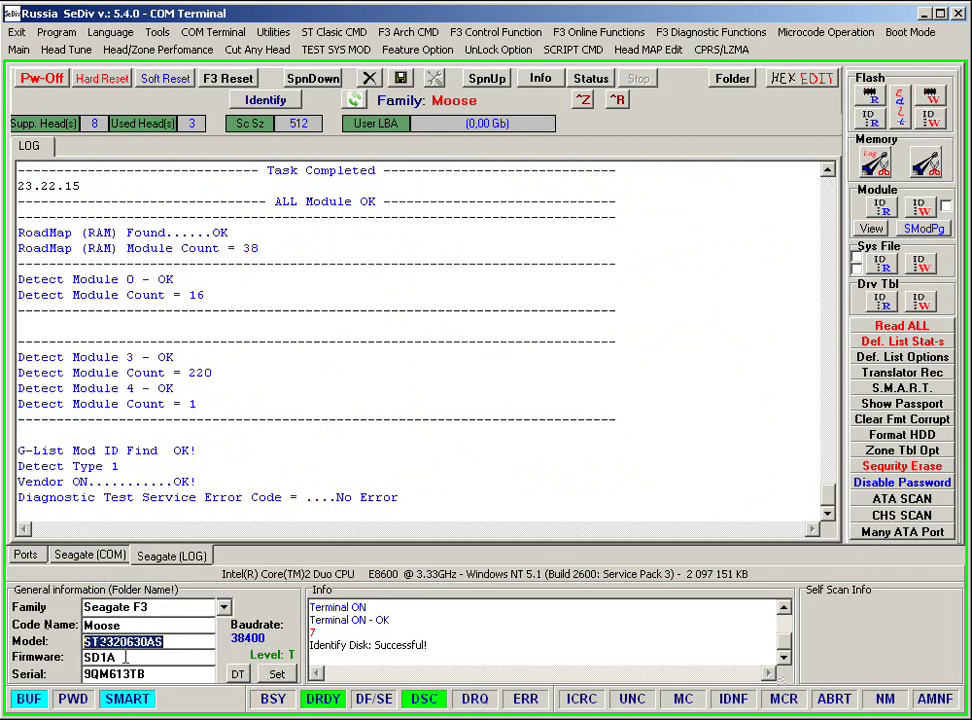
pyautogui.click(187, 641)
pyautogui.click(276, 674)
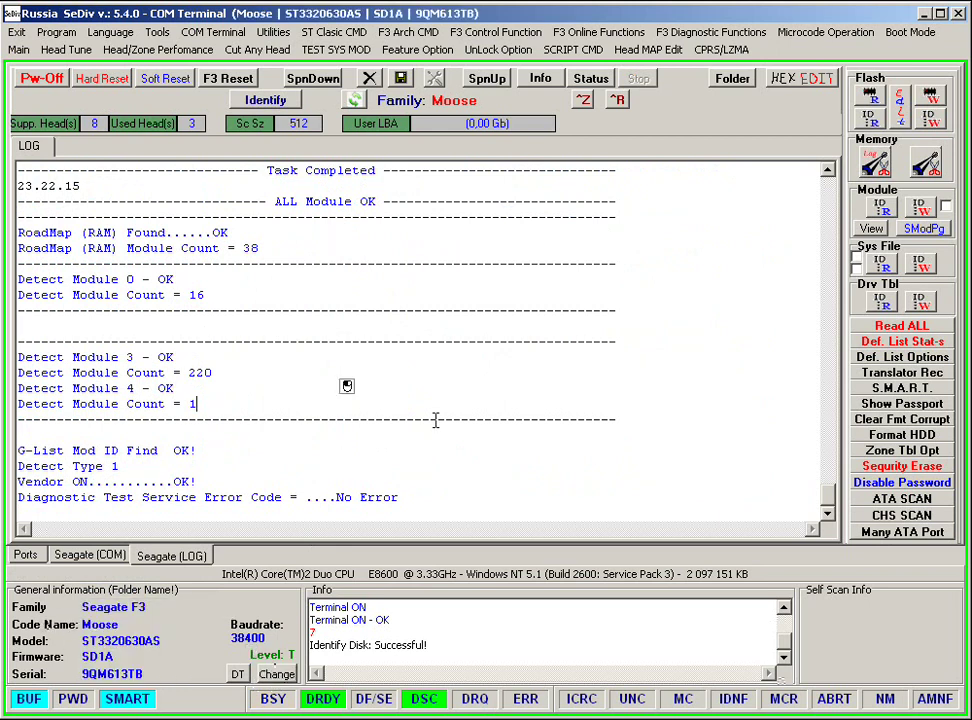